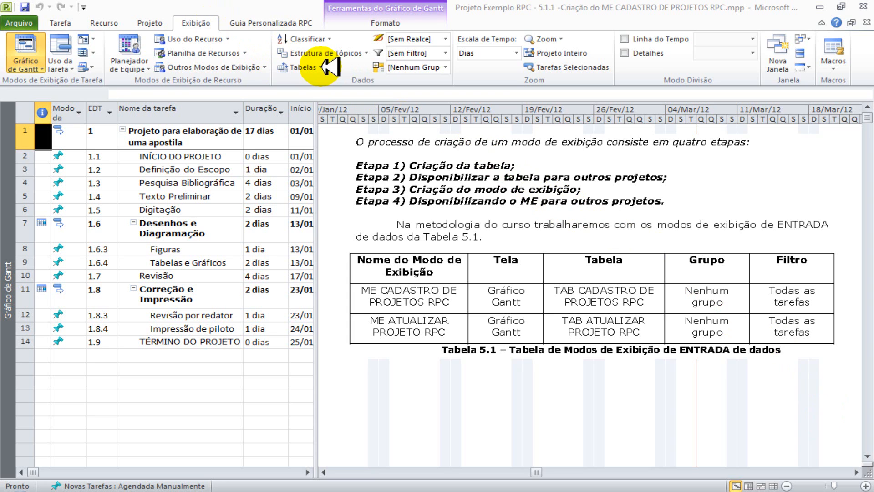
Open the complete list of available tables and check the resource tables against the task tables.
{"action": "left_click", "coordinate": [328, 67]}
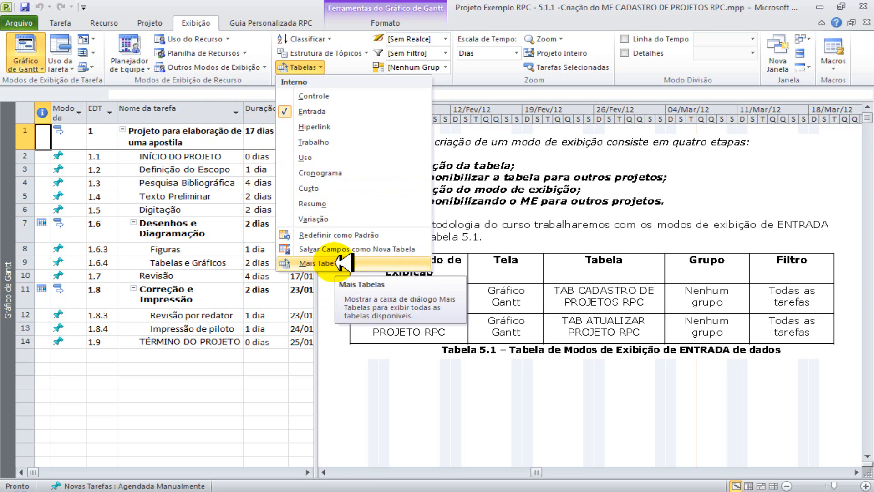
{"action": "left_click", "coordinate": [318, 263]}
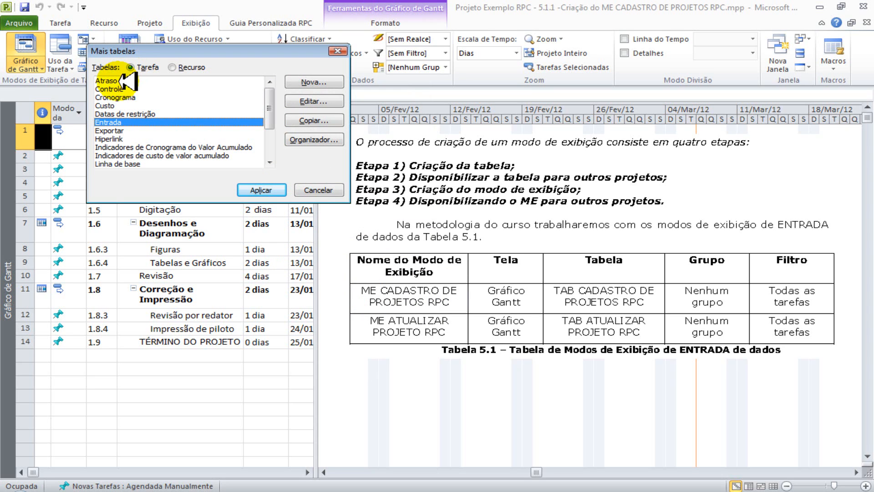
{"action": "left_click", "coordinate": [172, 67]}
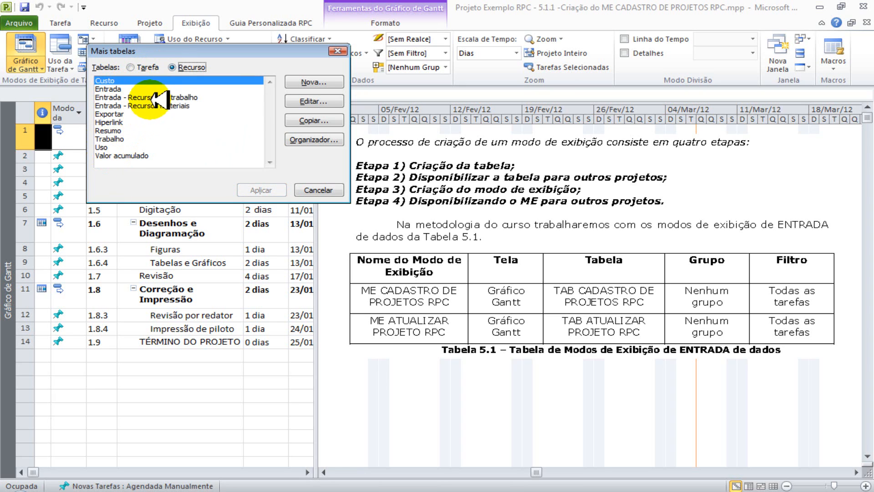
{"action": "left_click", "coordinate": [133, 67]}
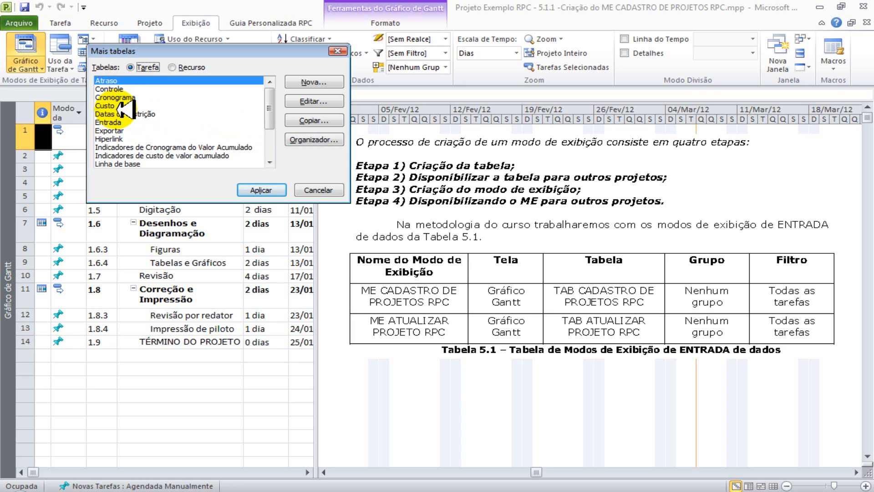
Look through the task tables, including TAB CADASTRO DE PROJETOS RPC and the earned value schedule and cost indicator tables.
{"action": "left_click_drag", "start_coordinate": [273, 117], "coordinate": [273, 136]}
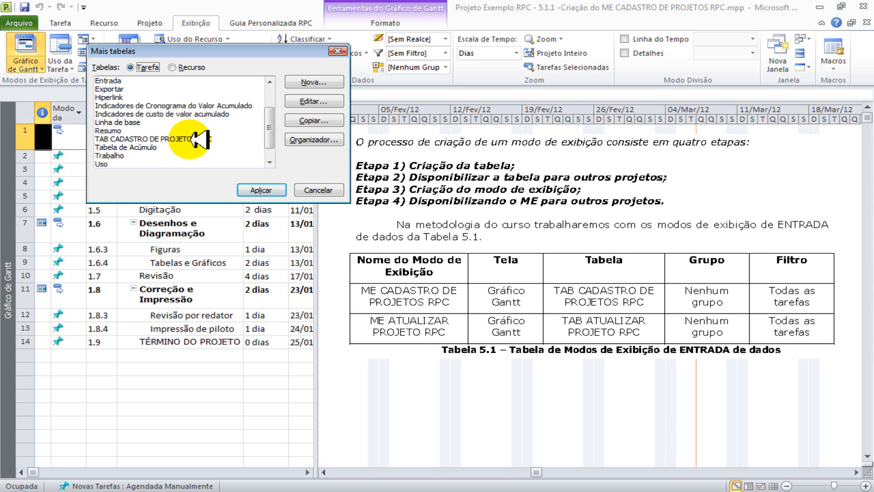
{"action": "left_click", "coordinate": [160, 138]}
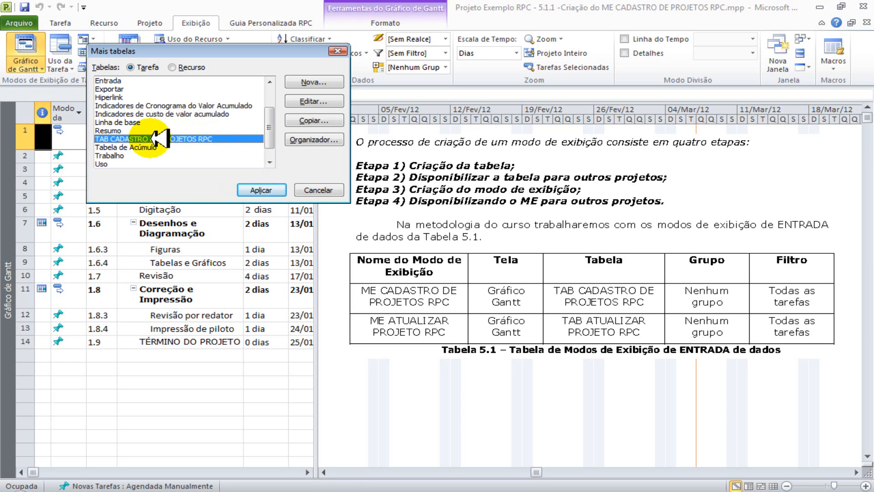
{"action": "left_click", "coordinate": [148, 114]}
{"action": "left_click", "coordinate": [146, 106]}
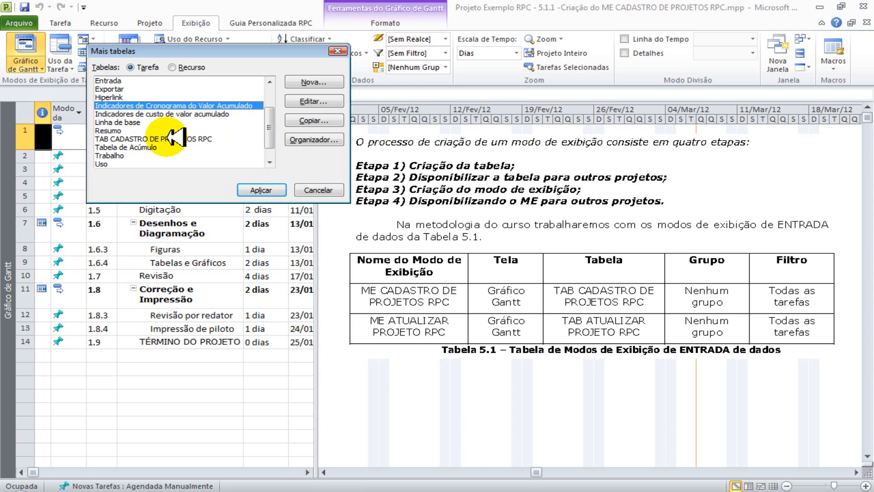
{"action": "left_click", "coordinate": [148, 115]}
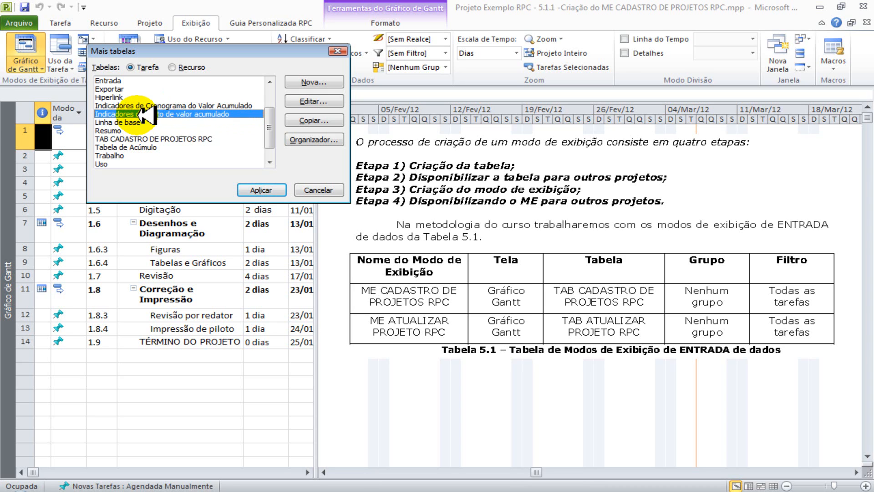
{"action": "left_click", "coordinate": [148, 106]}
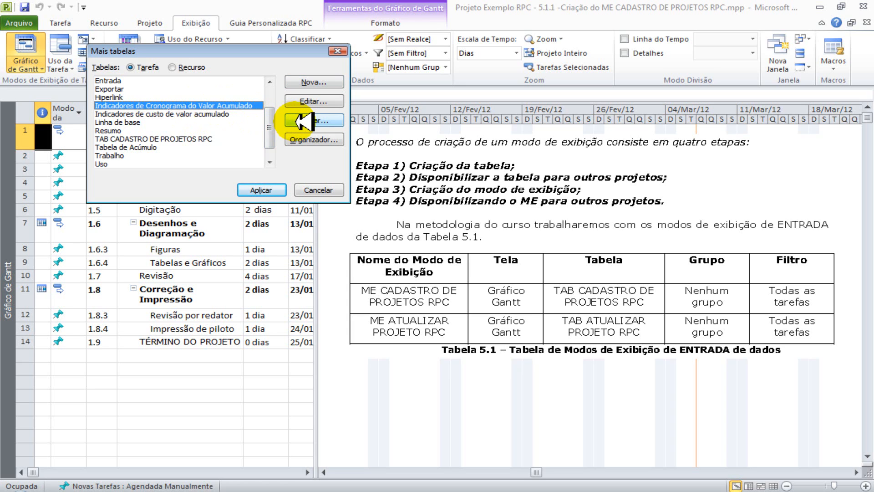
{"action": "left_click", "coordinate": [225, 138]}
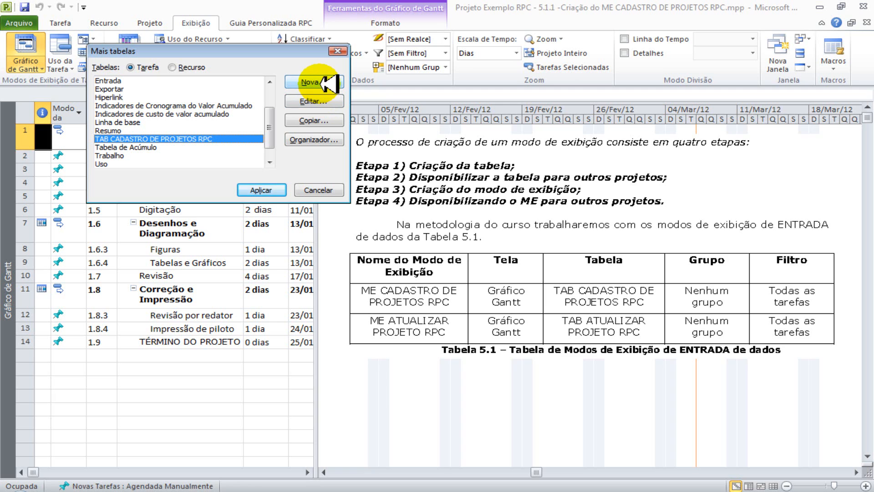
Start a new task table containing the fields % concluída, Ativo and Atribuição.
{"action": "left_click", "coordinate": [323, 83]}
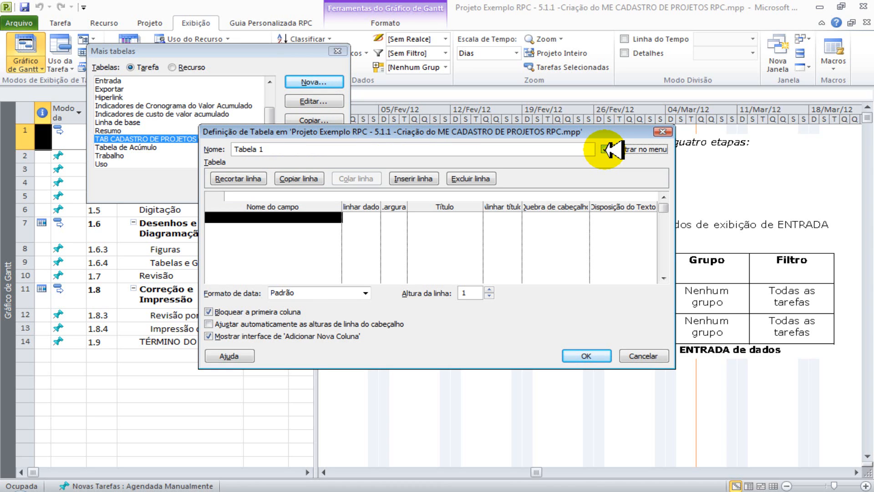
{"action": "left_click", "coordinate": [337, 217]}
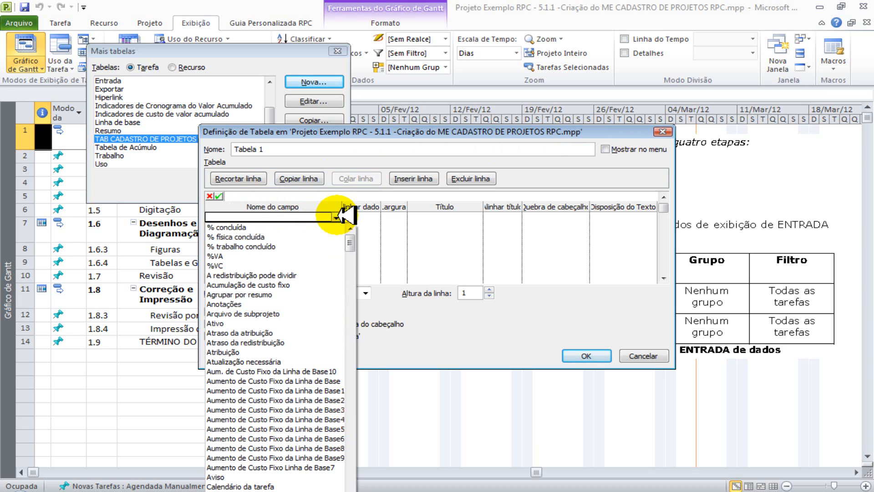
{"action": "left_click", "coordinate": [291, 227]}
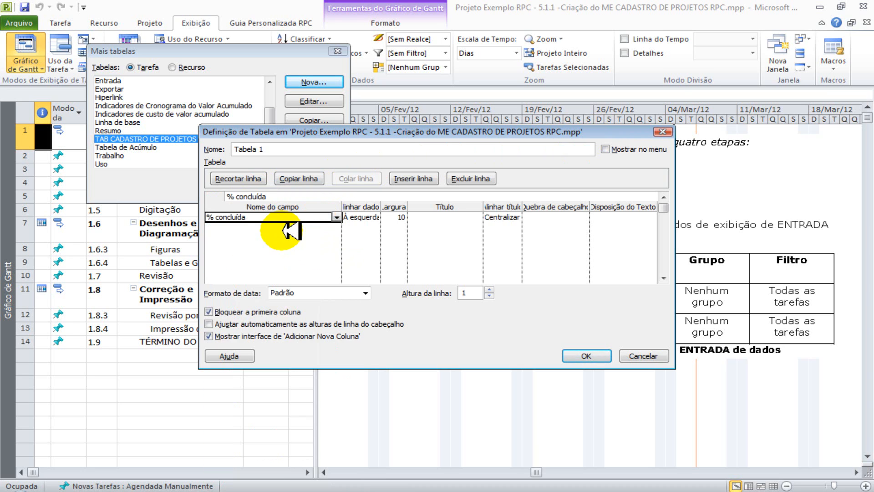
{"action": "left_click", "coordinate": [336, 226]}
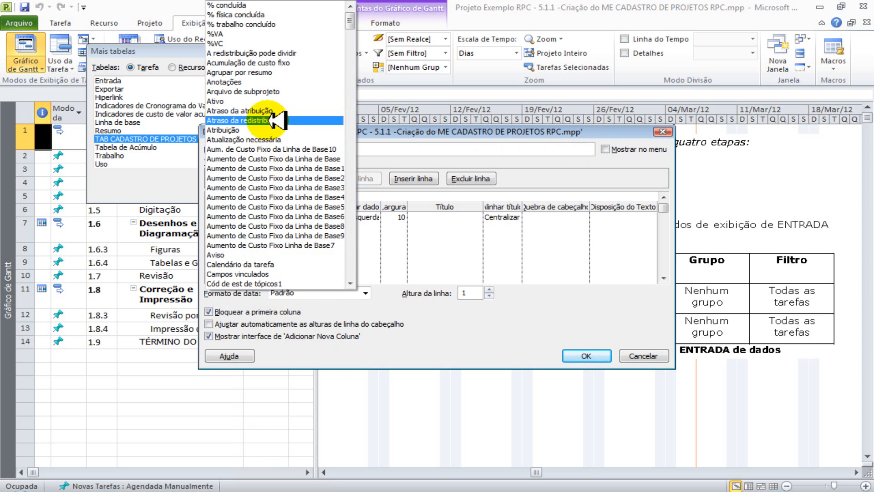
{"action": "left_click", "coordinate": [269, 101]}
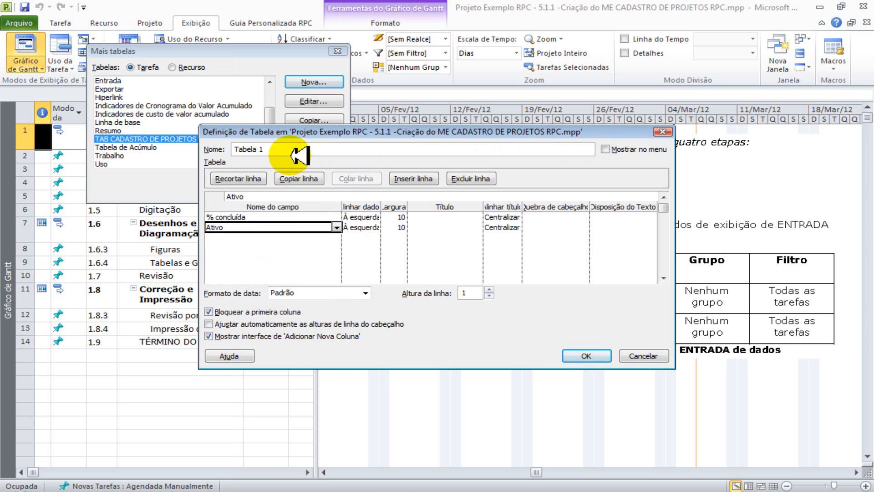
{"action": "left_click", "coordinate": [336, 227]}
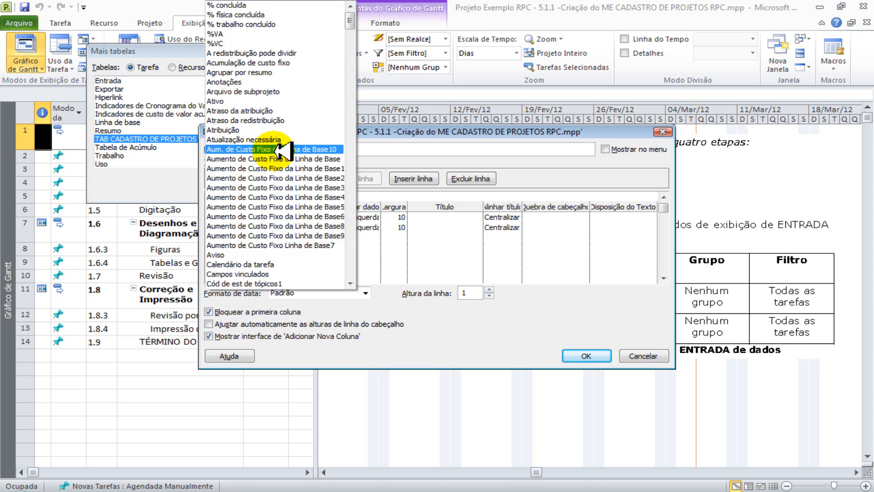
{"action": "left_click", "coordinate": [266, 145]}
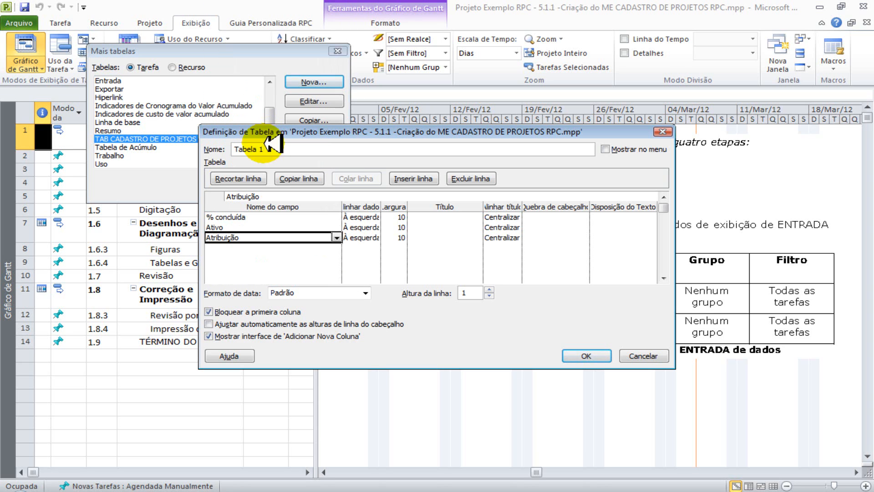
Examine the data alignment, width, title and title alignment settings of the % concluída field in the table definition.
{"action": "left_click", "coordinate": [370, 219]}
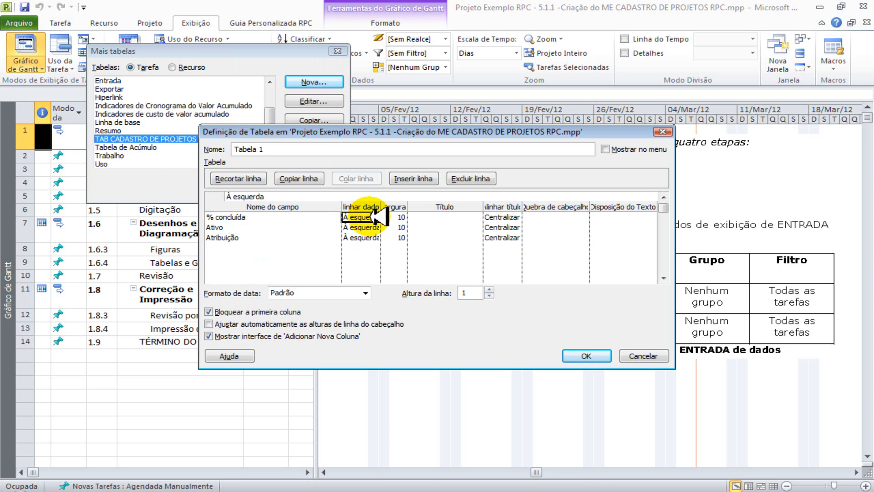
{"action": "left_click", "coordinate": [374, 218]}
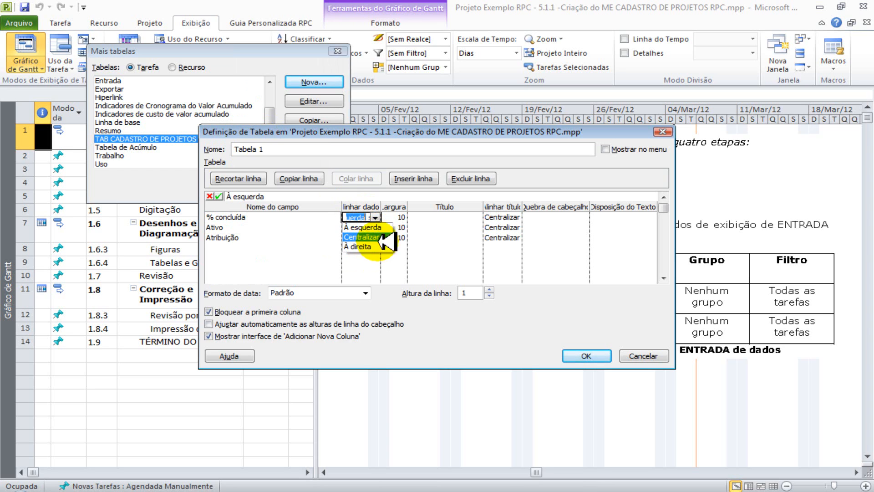
{"action": "left_click", "coordinate": [401, 216]}
{"action": "left_click", "coordinate": [404, 218]}
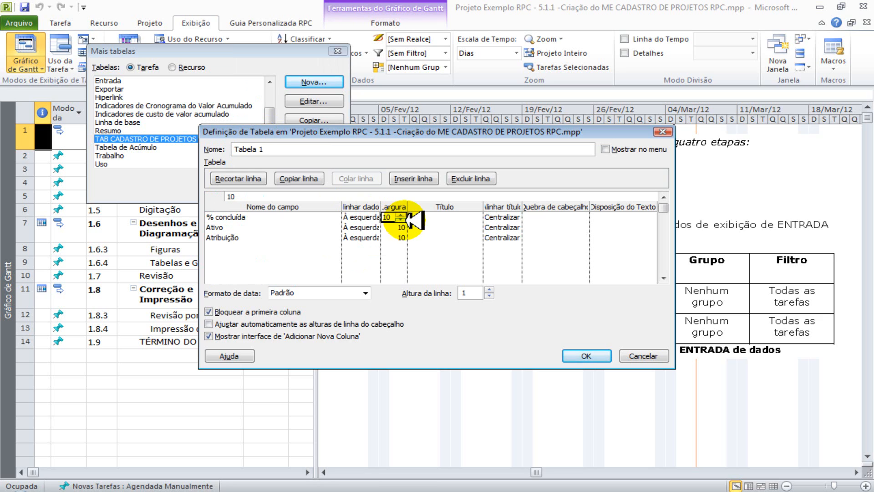
{"action": "left_click", "coordinate": [433, 219]}
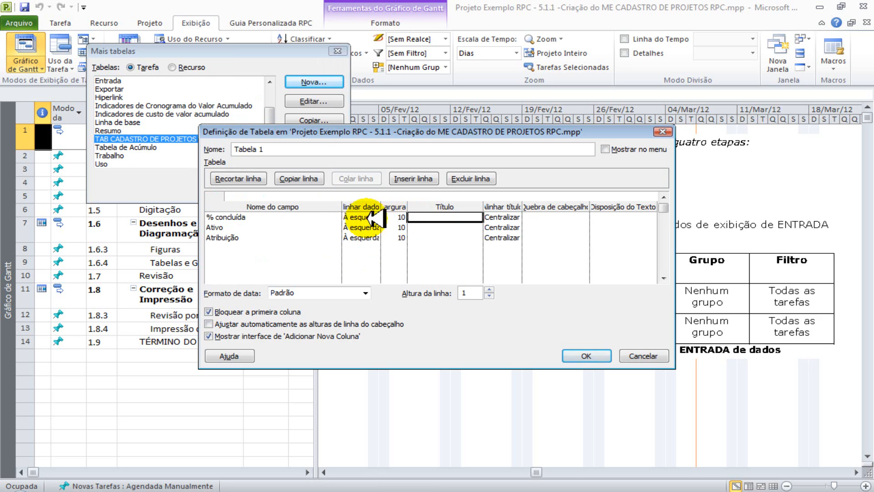
{"action": "left_click", "coordinate": [287, 219]}
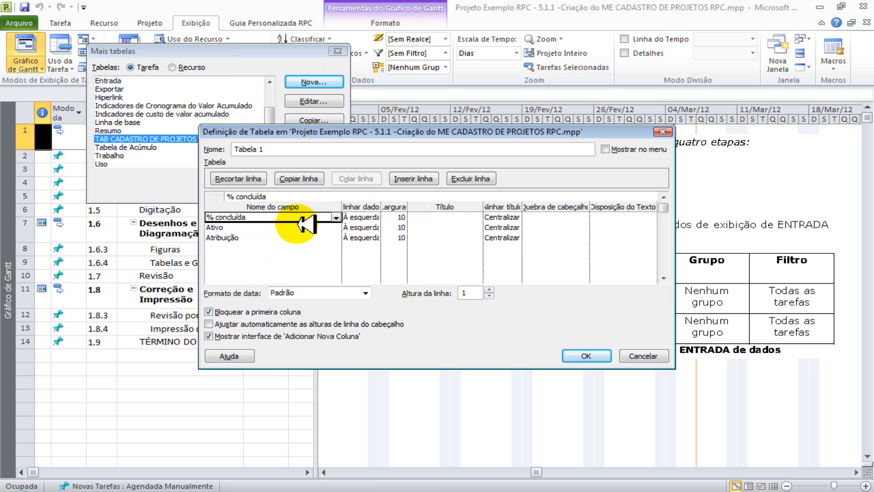
{"action": "left_click", "coordinate": [436, 219]}
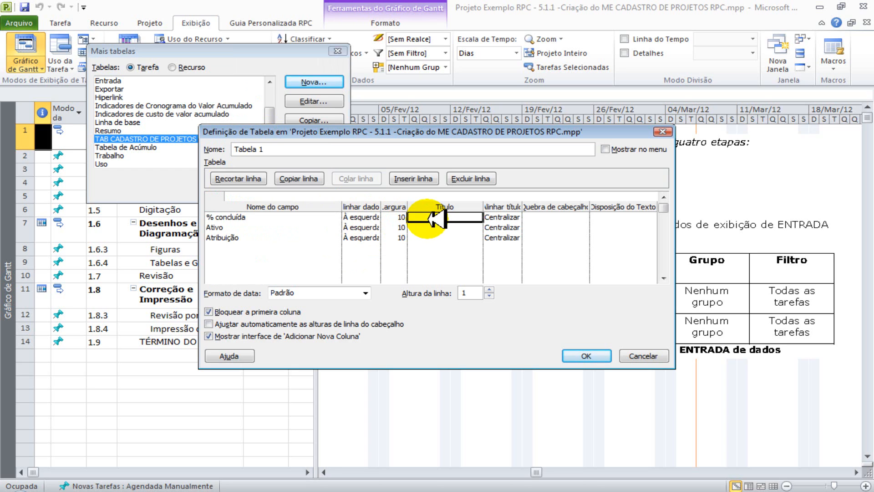
{"action": "left_click", "coordinate": [502, 217]}
{"action": "left_click", "coordinate": [516, 218]}
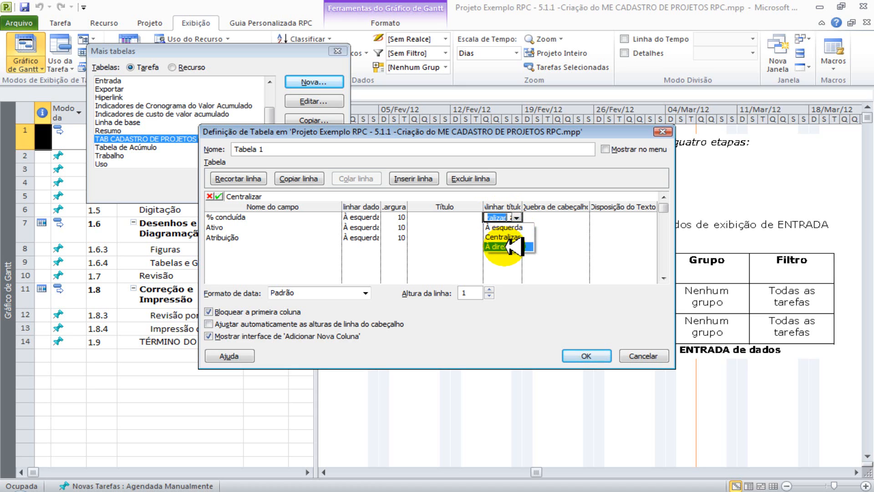
{"action": "left_click", "coordinate": [451, 221]}
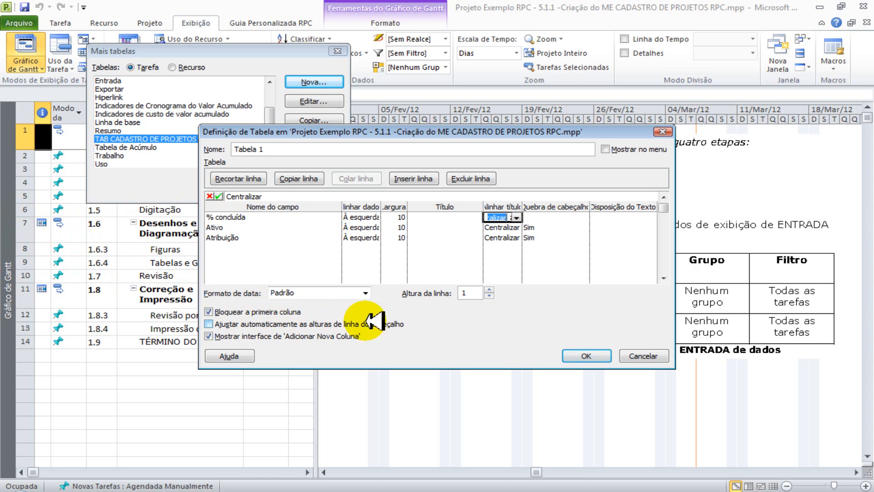
Enable automatic header row height adjustment, then discard the new table definition and close the table list.
{"action": "left_click", "coordinate": [214, 324]}
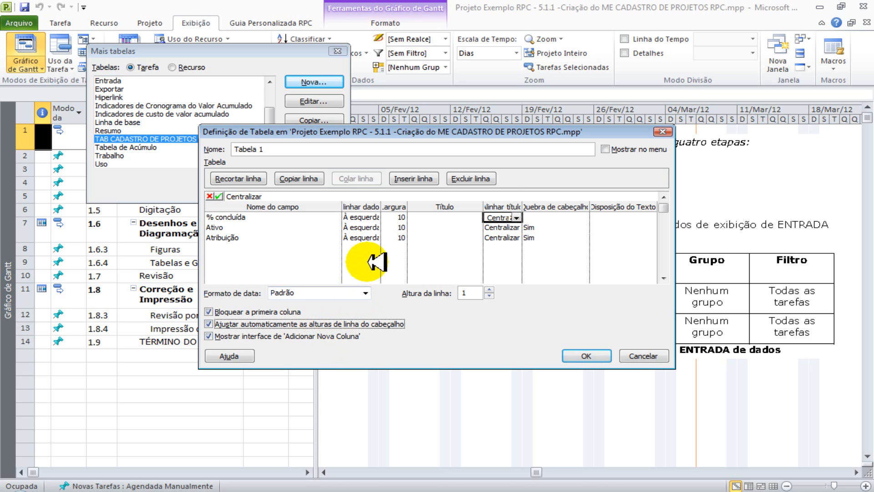
{"action": "left_click_drag", "start_coordinate": [499, 132], "coordinate": [522, 162]}
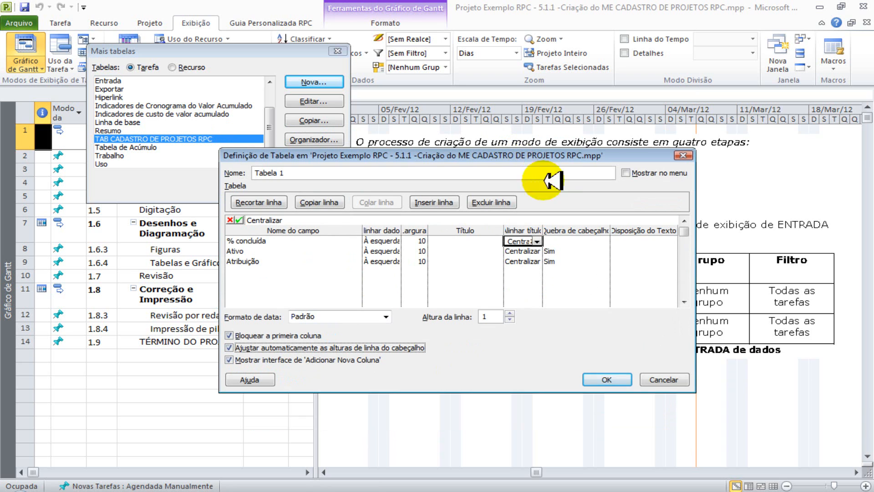
{"action": "left_click", "coordinate": [665, 379]}
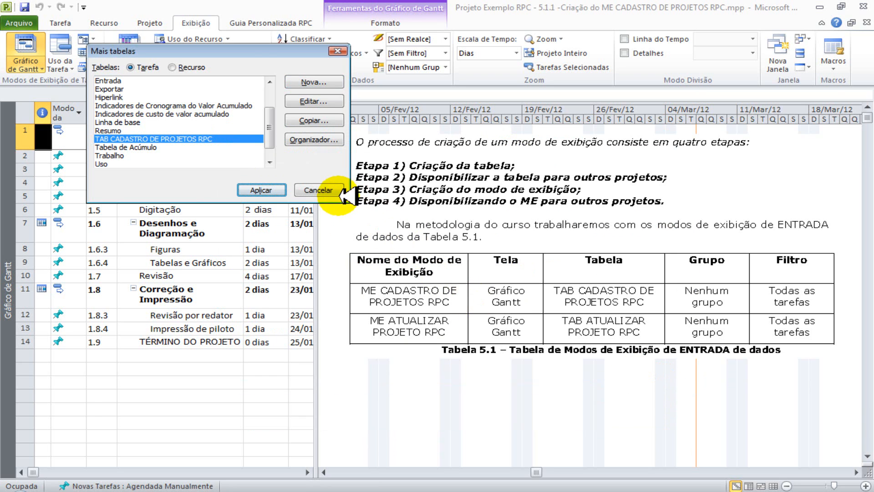
{"action": "left_click", "coordinate": [333, 190]}
Widen the task table beside the Gantt chart so its columns show through the predecessors column.
{"action": "left_click_drag", "start_coordinate": [325, 201], "coordinate": [674, 176]}
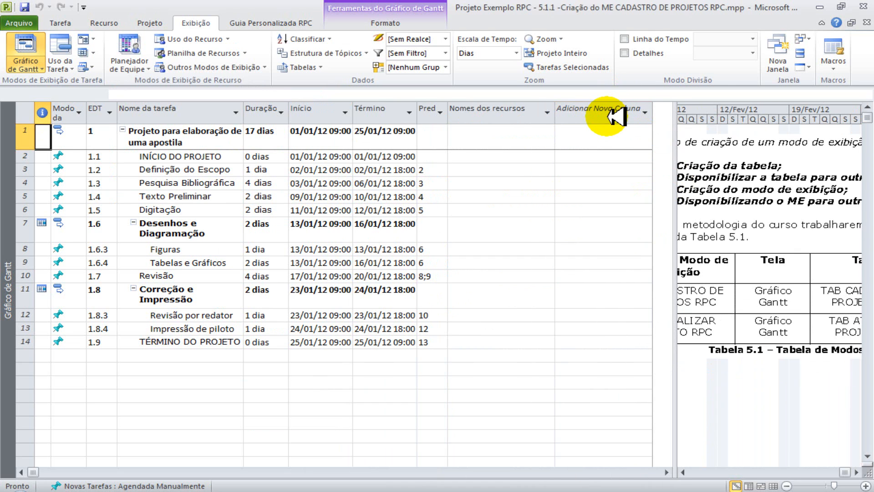
{"action": "key", "text": "alt+F4"}
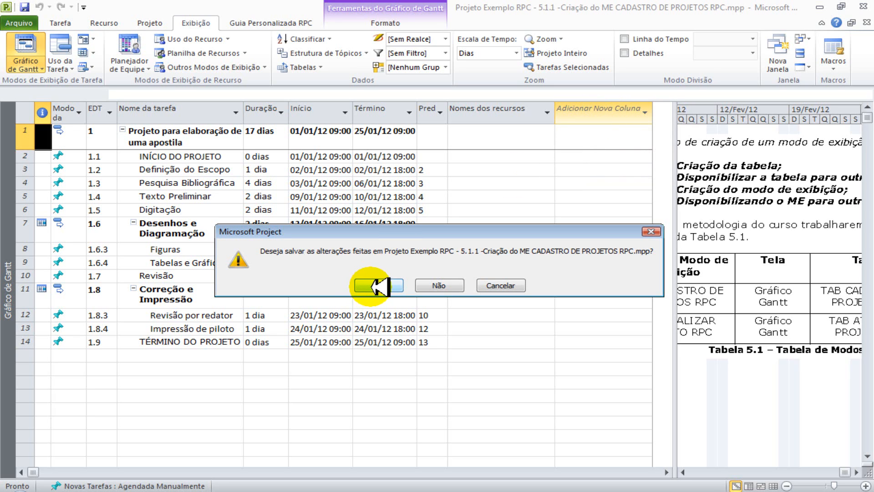
{"action": "left_click", "coordinate": [372, 287]}
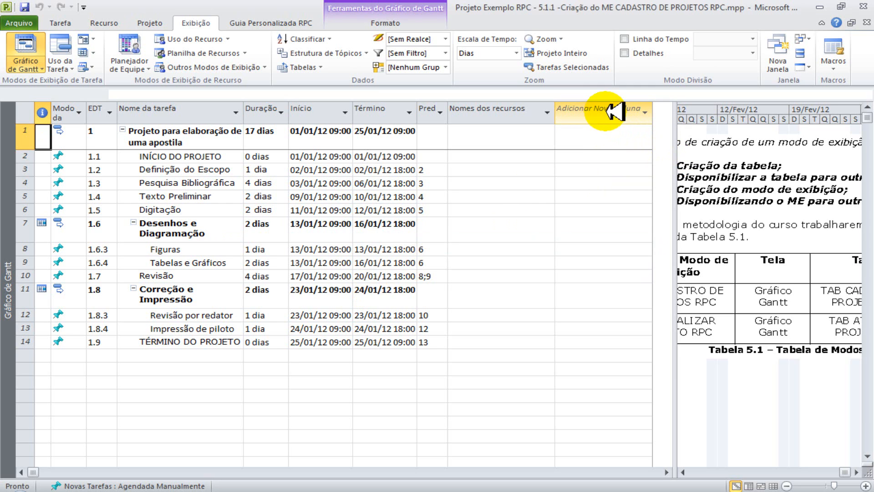
{"action": "left_click_drag", "start_coordinate": [678, 148], "coordinate": [456, 127]}
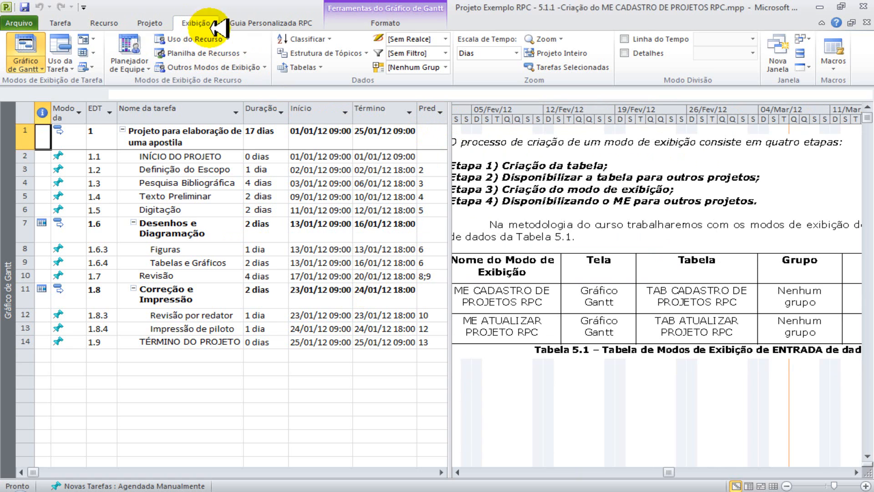
Enable "Mostrar no menu" for the task table TAB CADASTRO DE PROJETOS RPC and apply that table to the Gantt chart.
{"action": "left_click", "coordinate": [334, 64]}
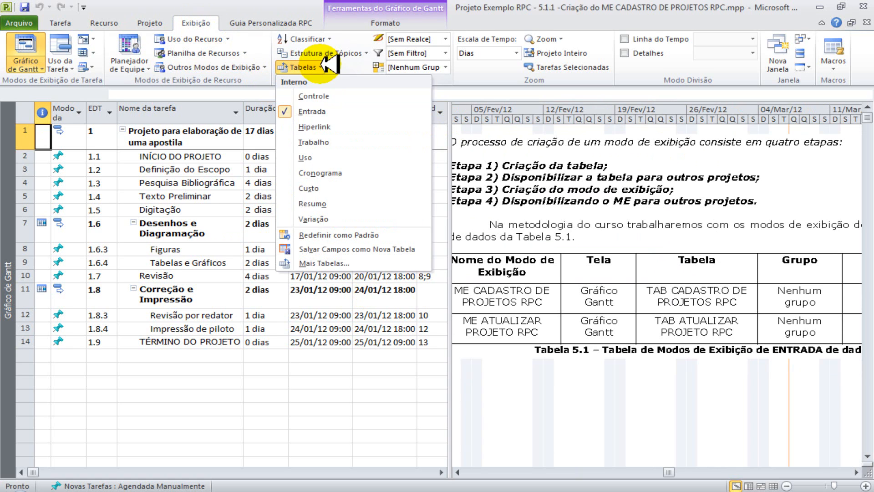
{"action": "left_click", "coordinate": [314, 264]}
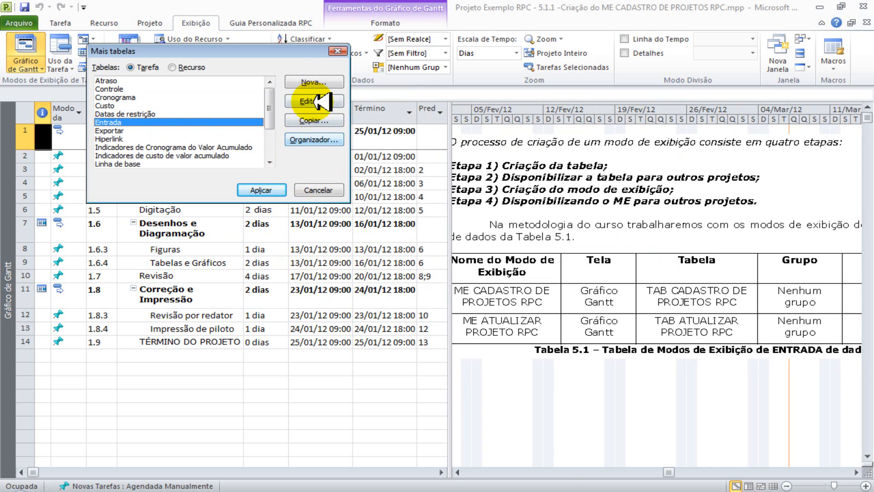
{"action": "left_click", "coordinate": [315, 82]}
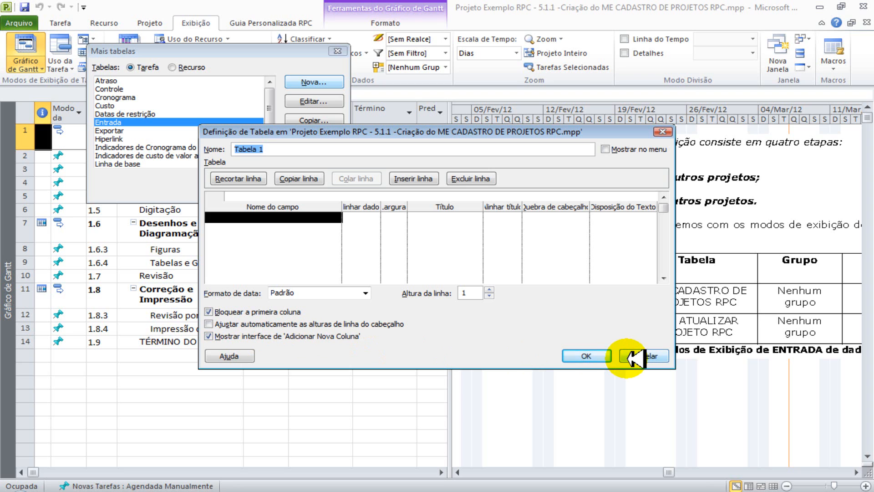
{"action": "left_click", "coordinate": [629, 358]}
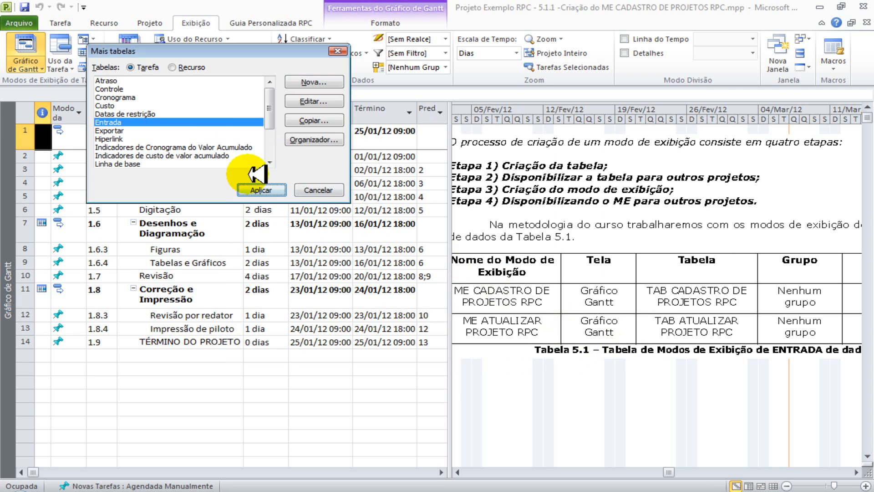
{"action": "scroll", "coordinate": [279, 131], "scroll_direction": "down", "scroll_amount": 2}
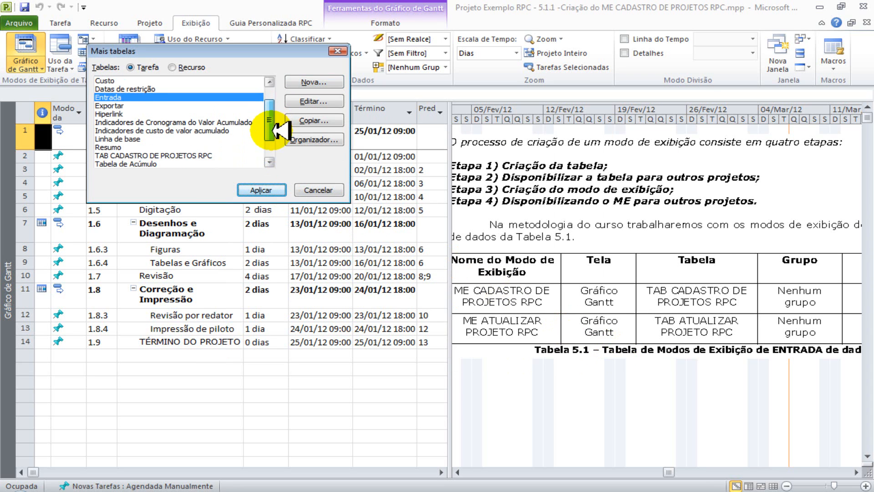
{"action": "left_click", "coordinate": [200, 147]}
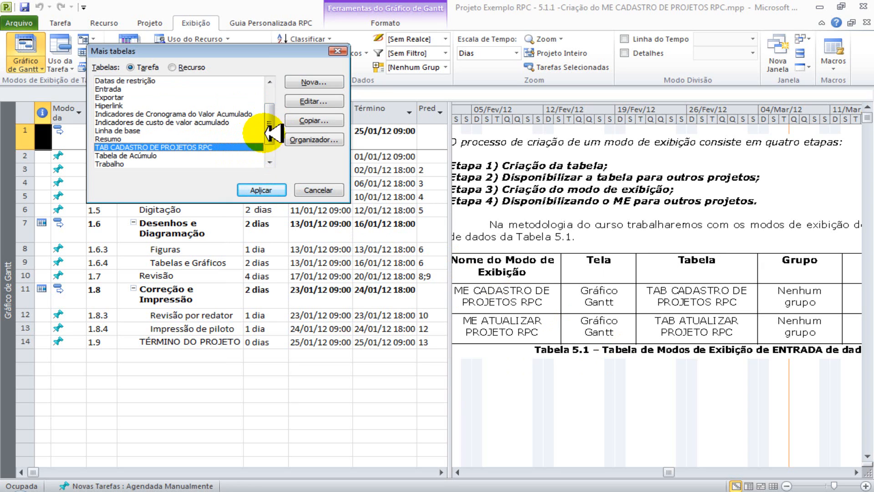
{"action": "left_click", "coordinate": [315, 101]}
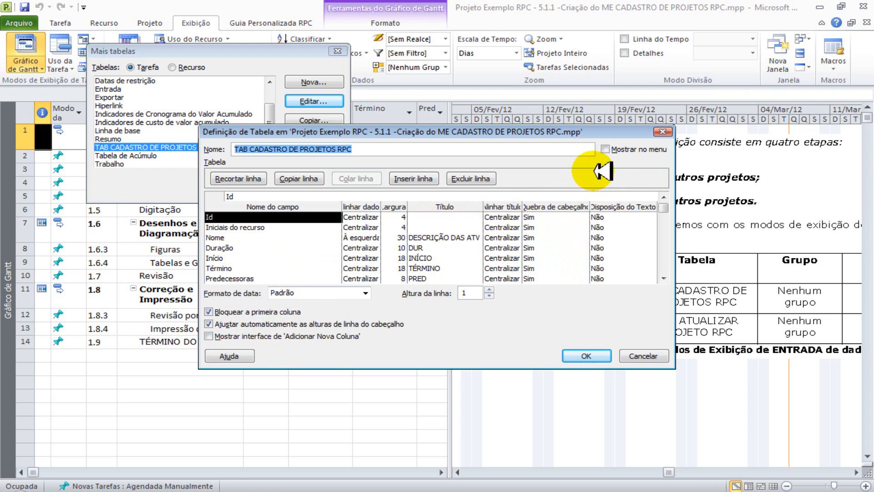
{"action": "left_click", "coordinate": [607, 149]}
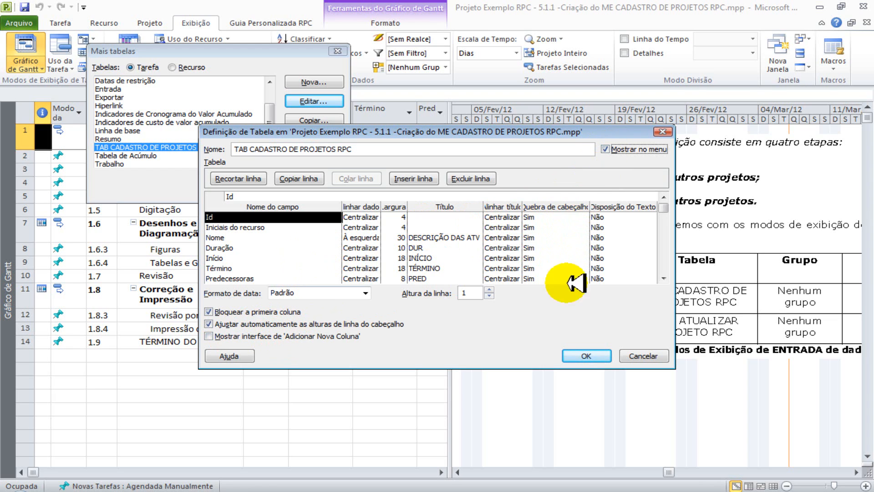
{"action": "left_click", "coordinate": [585, 355]}
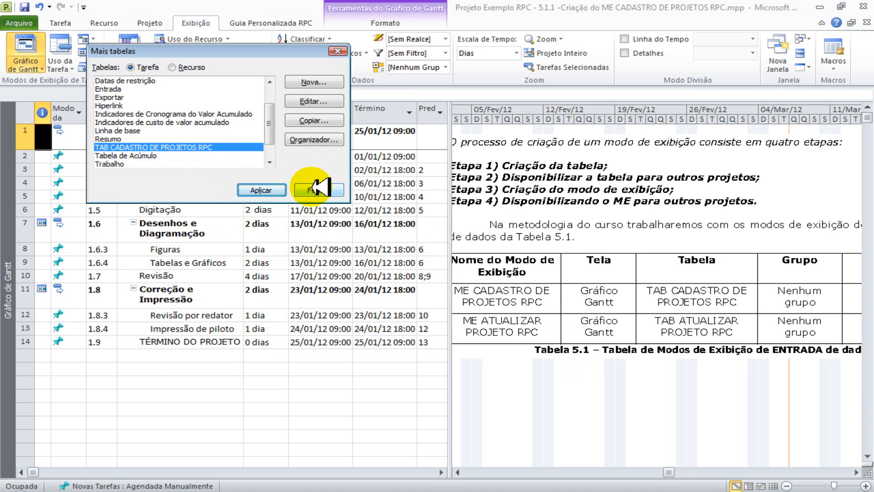
{"action": "left_click", "coordinate": [318, 189]}
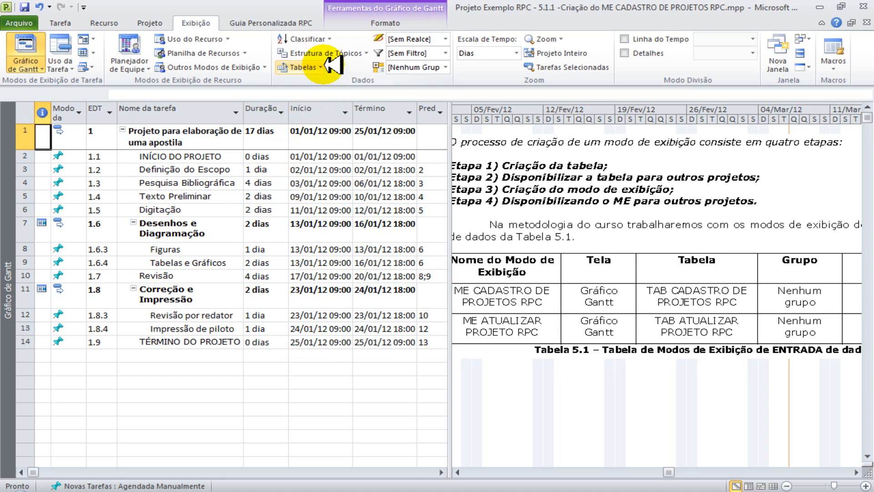
{"action": "left_click", "coordinate": [326, 65]}
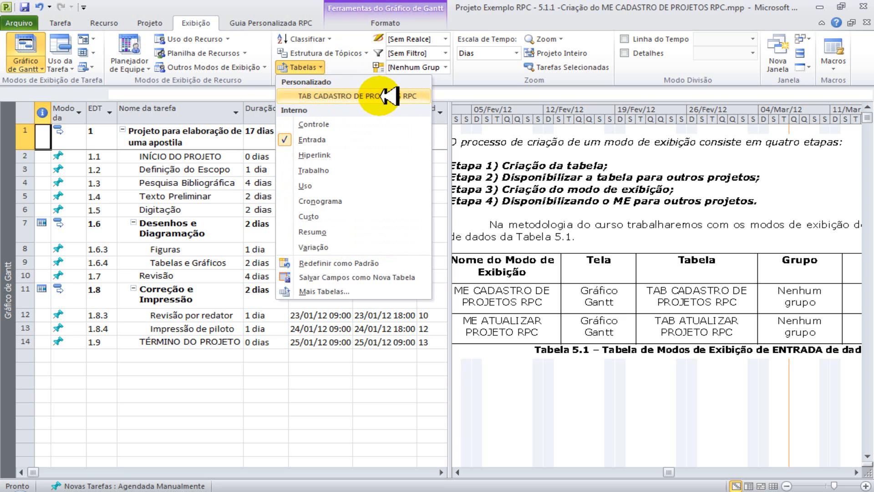
{"action": "left_click", "coordinate": [384, 96]}
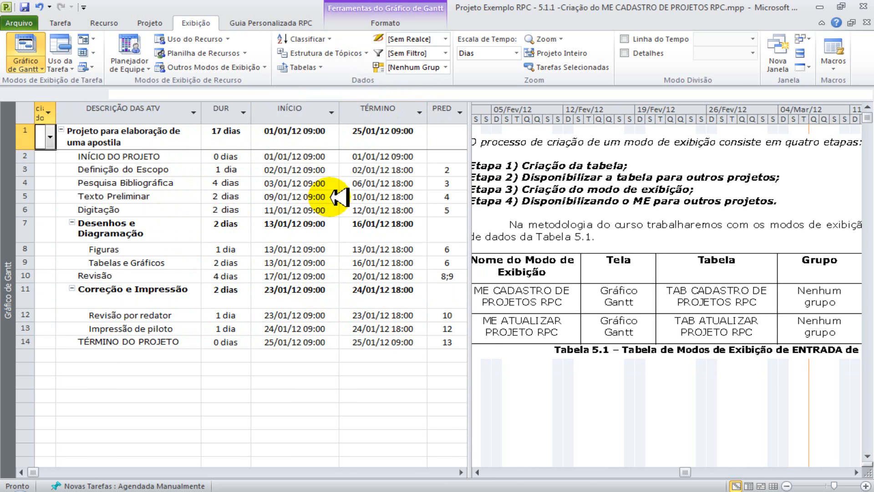
Disable "Mostrar no menu" in the definition of TAB CADASTRO DE PROJETOS RPC and close the table list.
{"action": "left_click", "coordinate": [321, 68]}
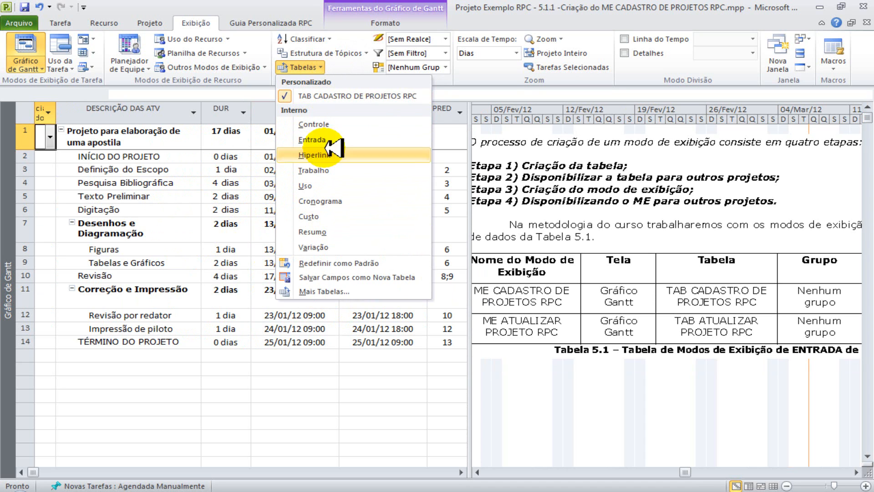
{"action": "left_click", "coordinate": [324, 292]}
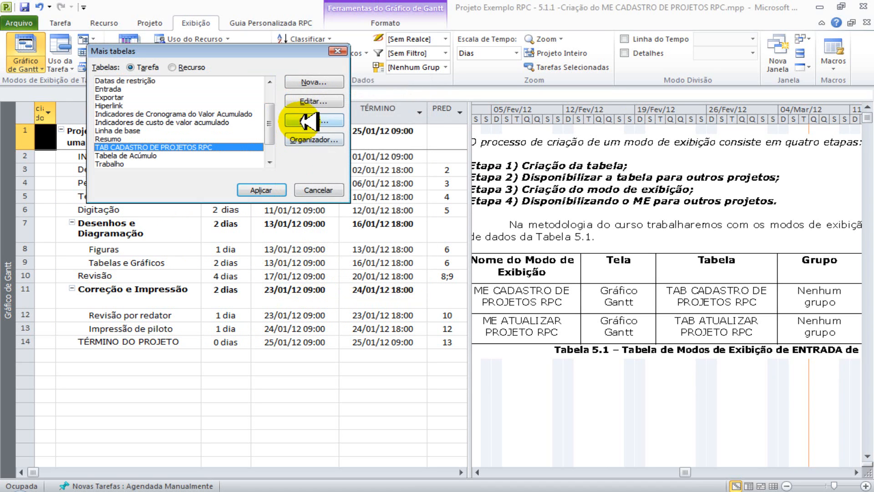
{"action": "left_click", "coordinate": [310, 102]}
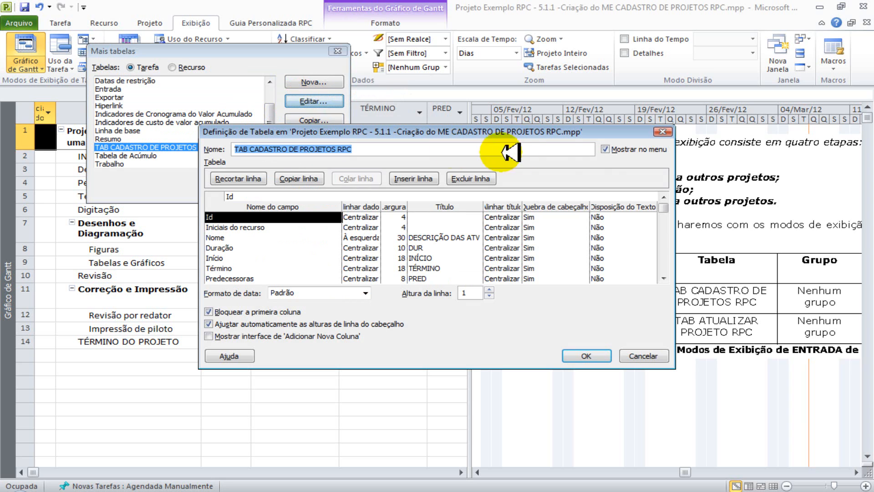
{"action": "left_click", "coordinate": [605, 149]}
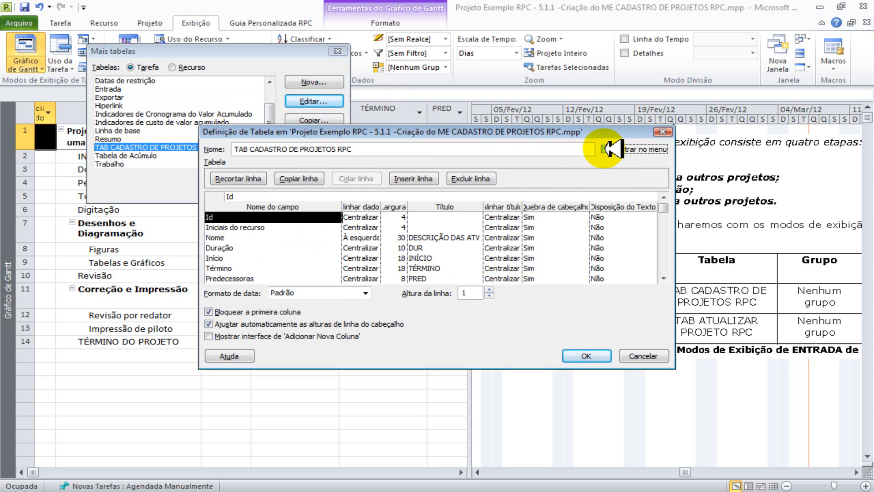
{"action": "left_click", "coordinate": [588, 355]}
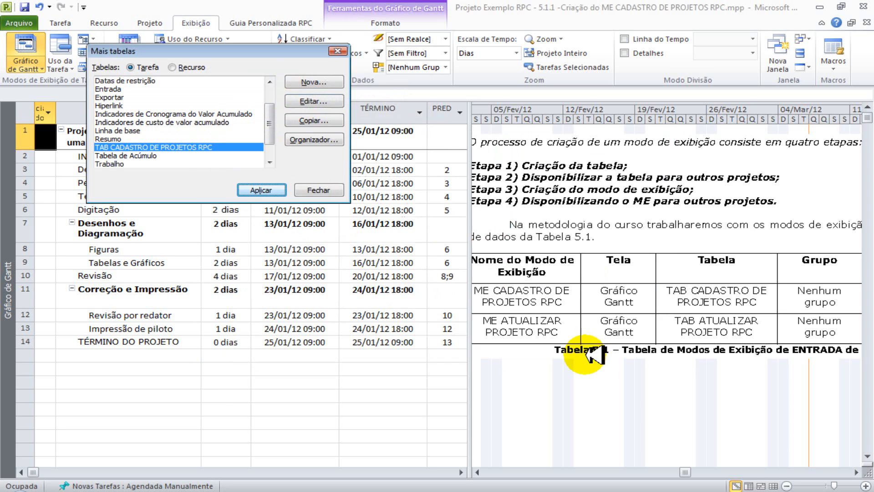
{"action": "left_click", "coordinate": [333, 190]}
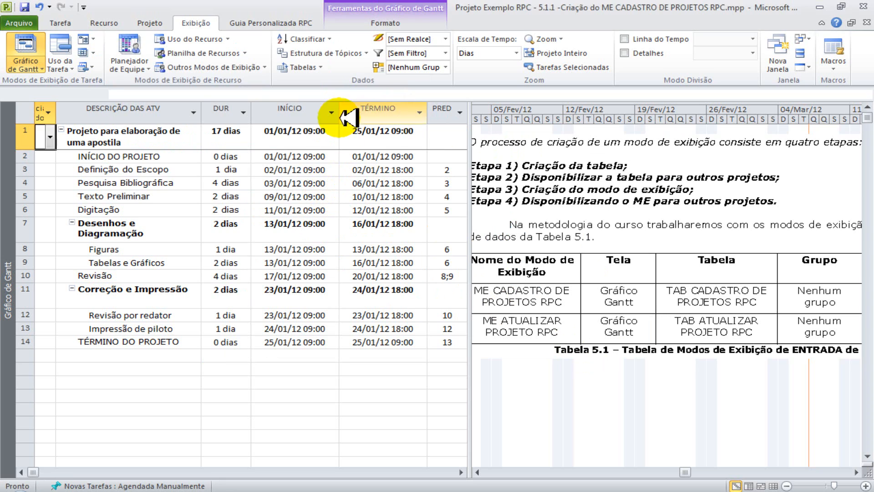
Compare the directly available task tables with the custom views offered for the Gantt chart.
{"action": "left_click", "coordinate": [324, 68]}
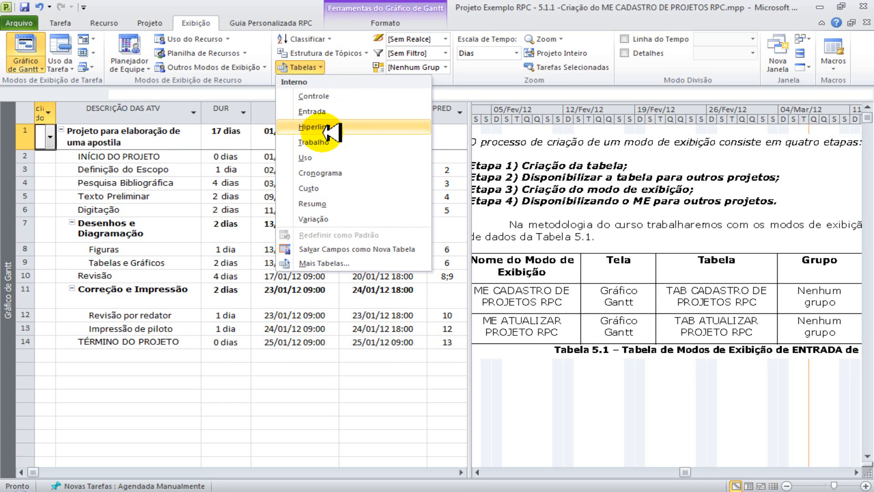
{"action": "left_click", "coordinate": [43, 67]}
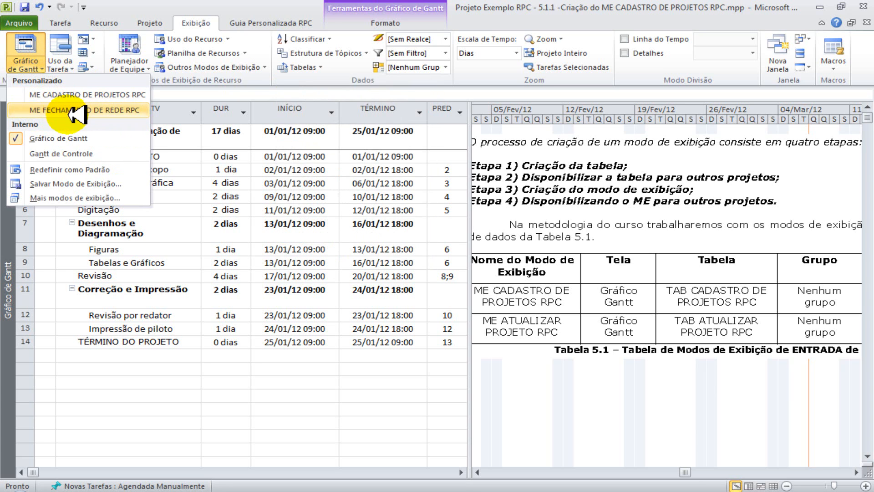
{"action": "left_click", "coordinate": [319, 68]}
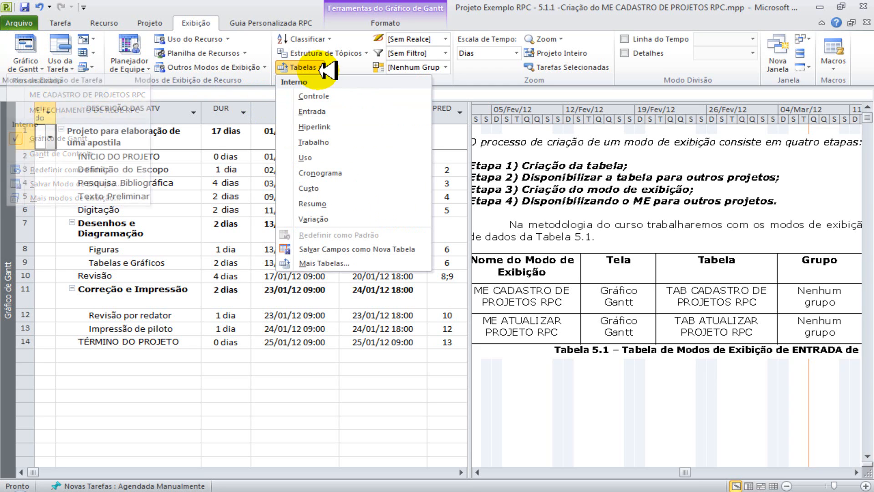